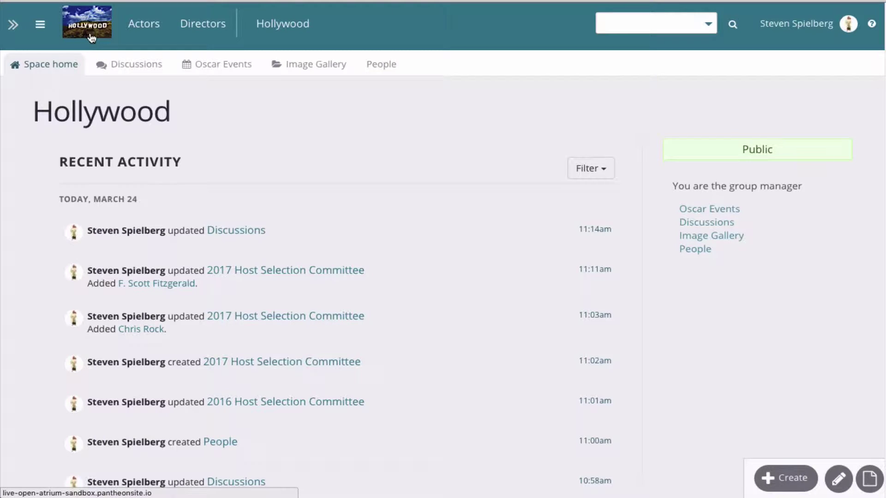
# Step: Reach the Hollywood Members page through the sidebar's people flyout
pyautogui.click(13, 25)
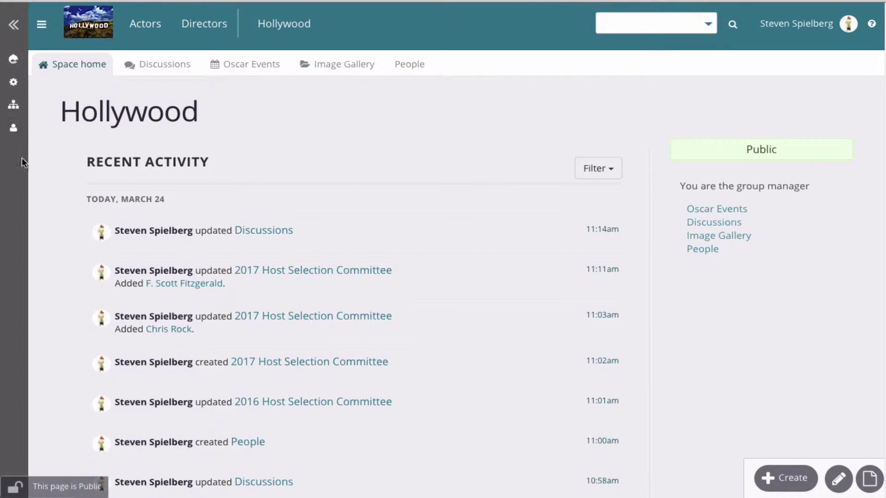
pyautogui.click(14, 130)
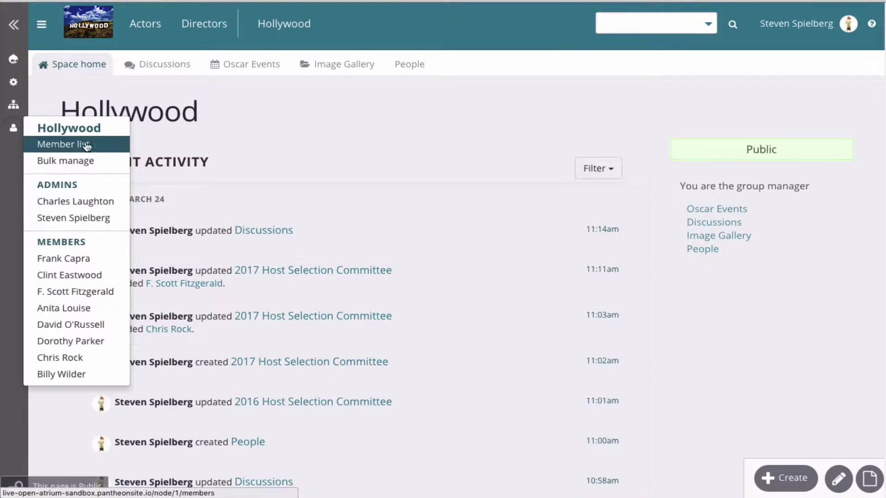
pyautogui.click(63, 142)
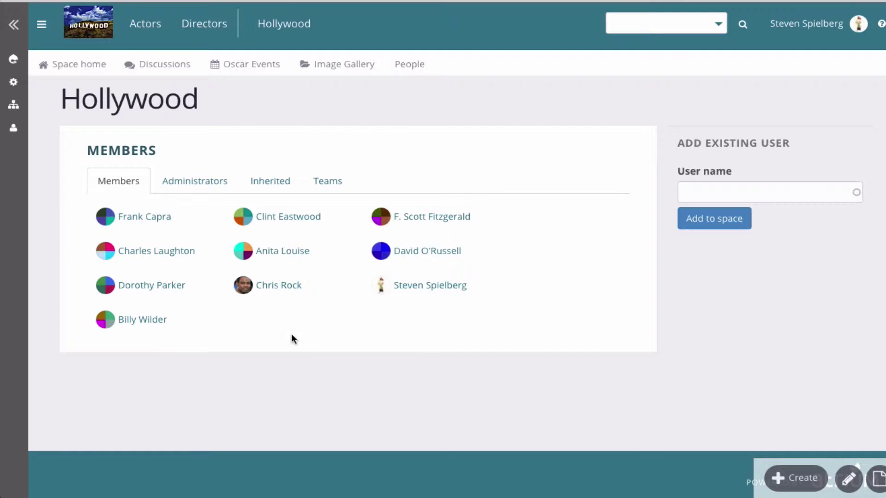
# Step: Search 'cl' under Add Existing User, pick the suggested user, and add them to Hollywood
pyautogui.click(718, 193)
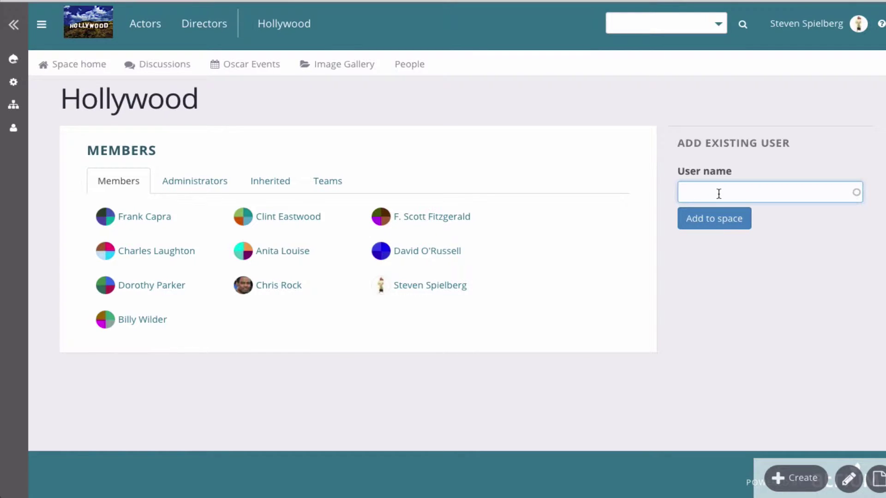
pyautogui.write('cl')
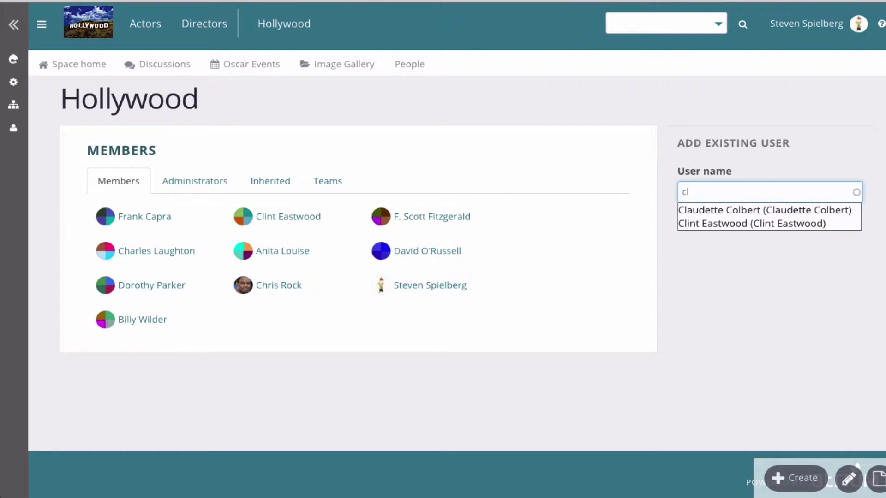
pyautogui.click(788, 211)
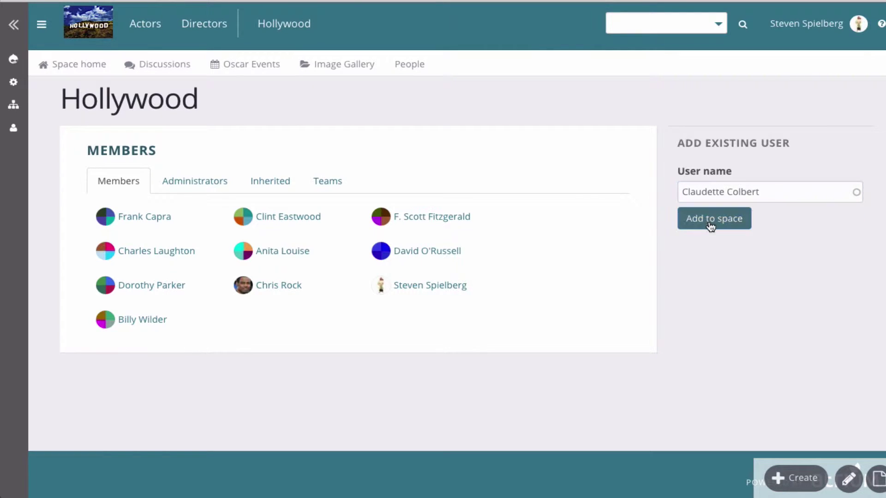
pyautogui.click(711, 220)
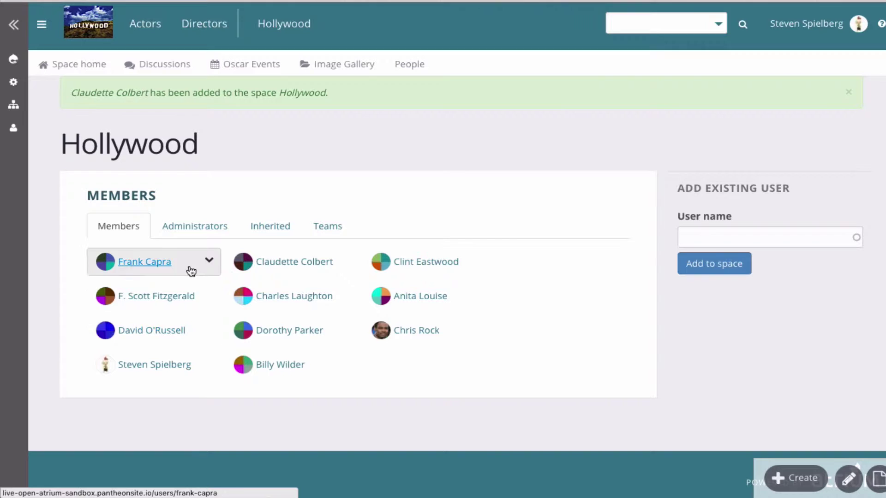
# Step: Promote the chosen member to space admin via Add as Admin, then view the Administrators tab
pyautogui.click(207, 294)
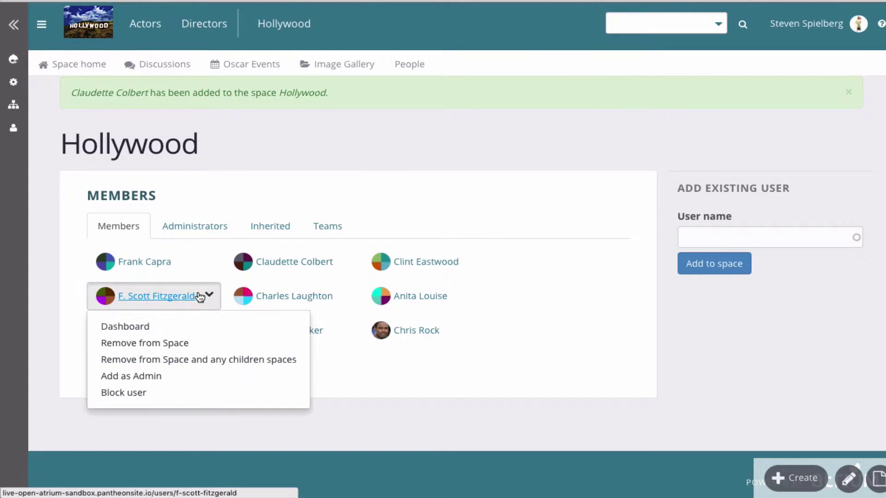
pyautogui.click(216, 377)
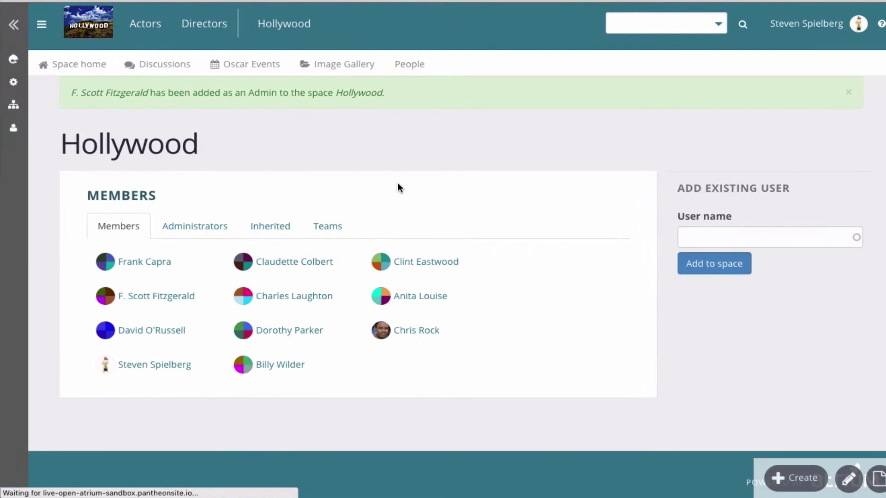
pyautogui.click(211, 223)
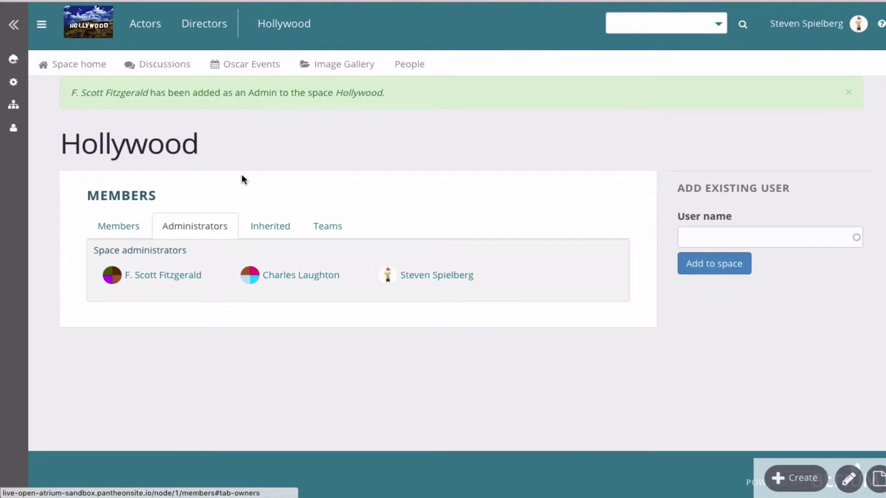
# Step: View the Inherited tab and open the Actors group page
pyautogui.click(269, 224)
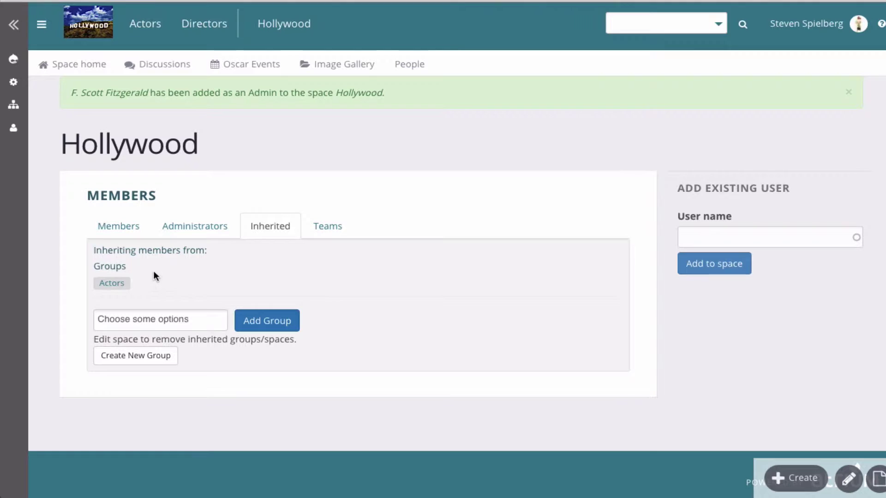
pyautogui.click(117, 283)
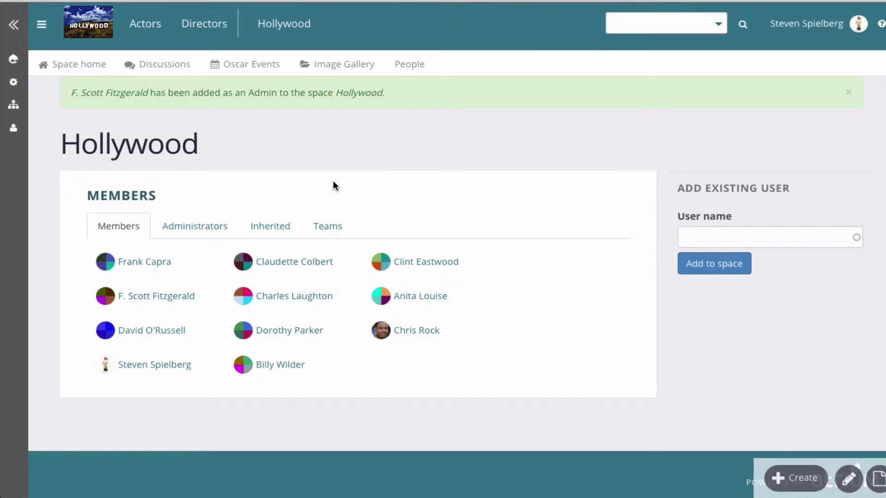
# Step: List the space's teams and open the 2017 Host Selection Committee team
pyautogui.click(332, 226)
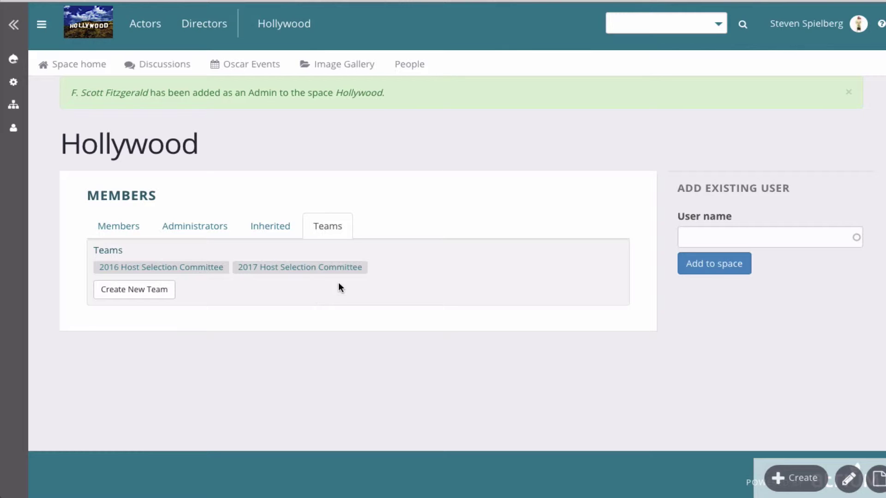
pyautogui.click(327, 268)
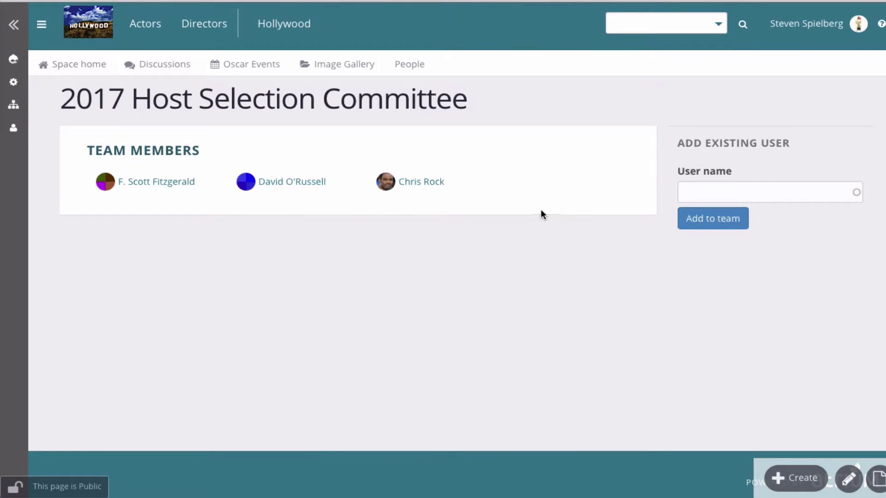
# Step: Open Hollywood's bulk member management list and select all eleven members
pyautogui.click(374, 195)
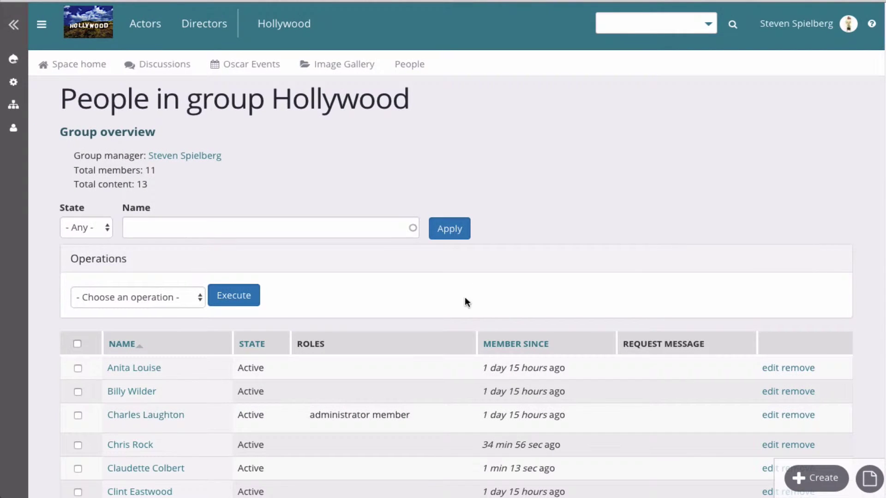
pyautogui.scroll(-6, 436, 344)
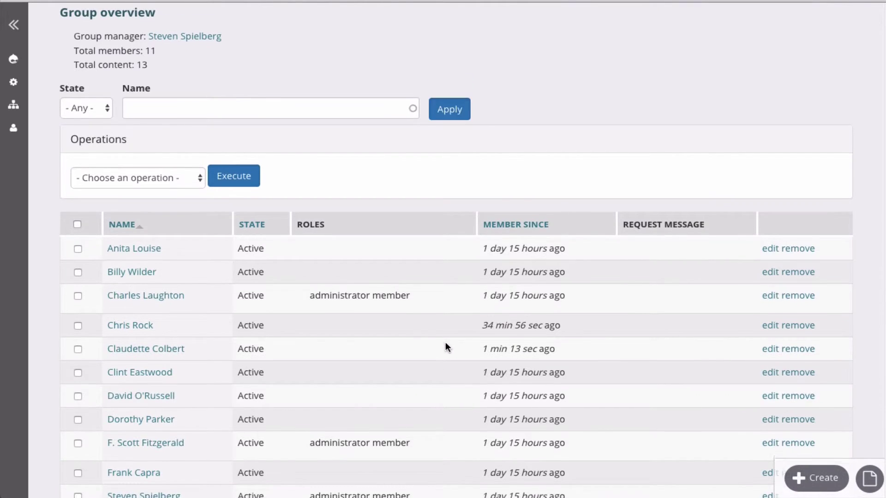
pyautogui.scroll(3, 445, 347)
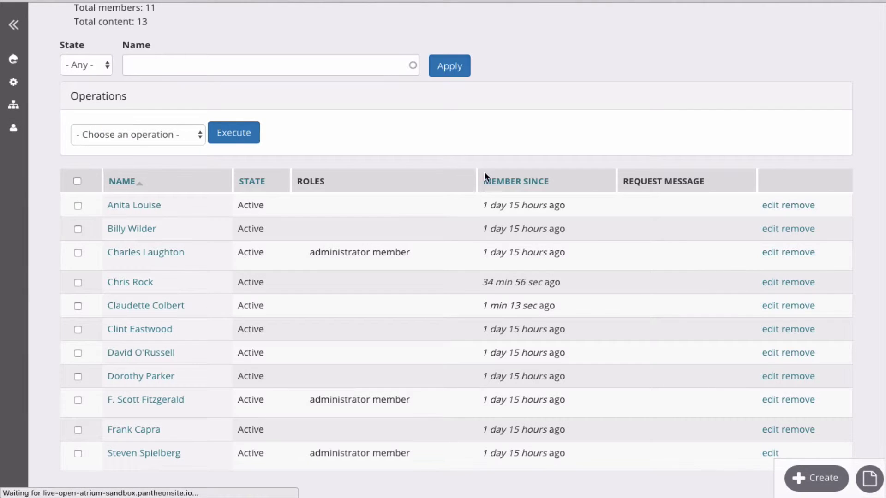
pyautogui.scroll(-5, 464, 272)
pyautogui.scroll(-1, 465, 276)
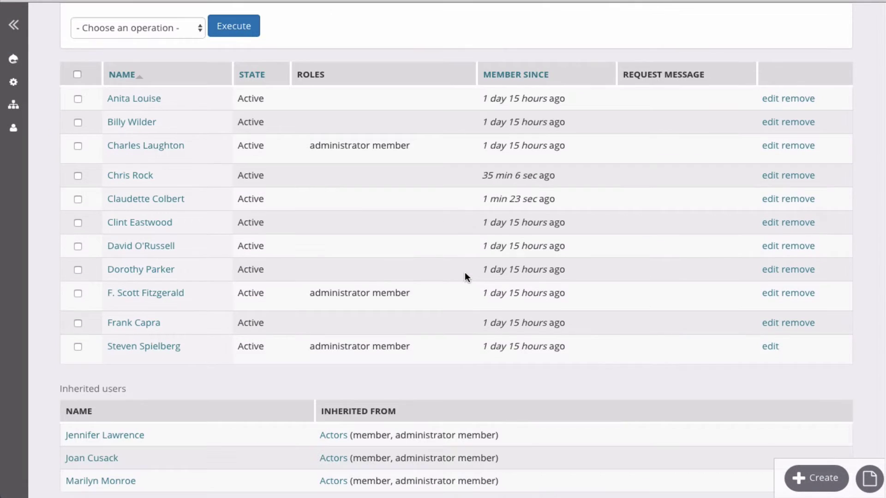
pyautogui.click(77, 74)
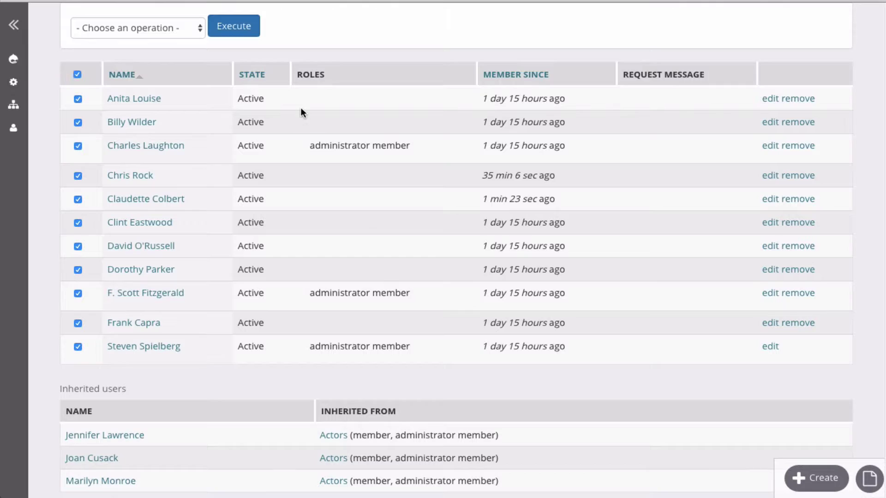
# Step: Execute the 'Modify OG user roles' operation on the selected members
pyautogui.scroll(1, 286, 111)
pyautogui.click(162, 74)
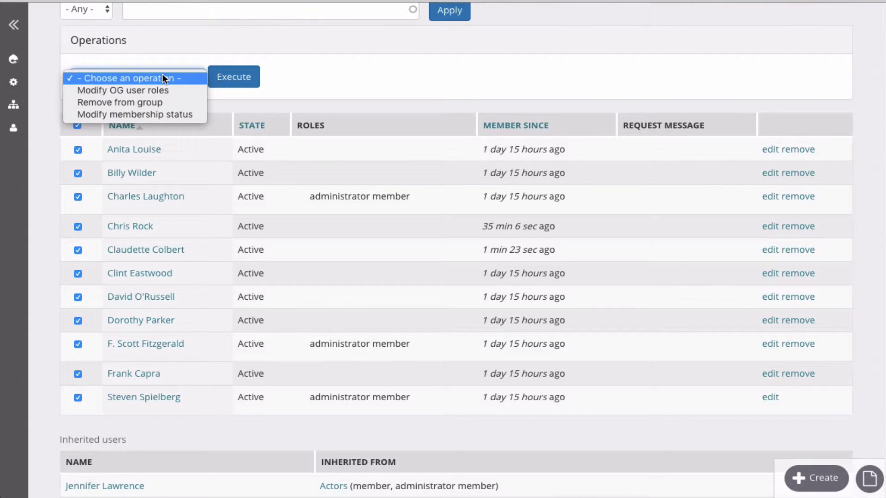
pyautogui.click(159, 89)
pyautogui.click(228, 78)
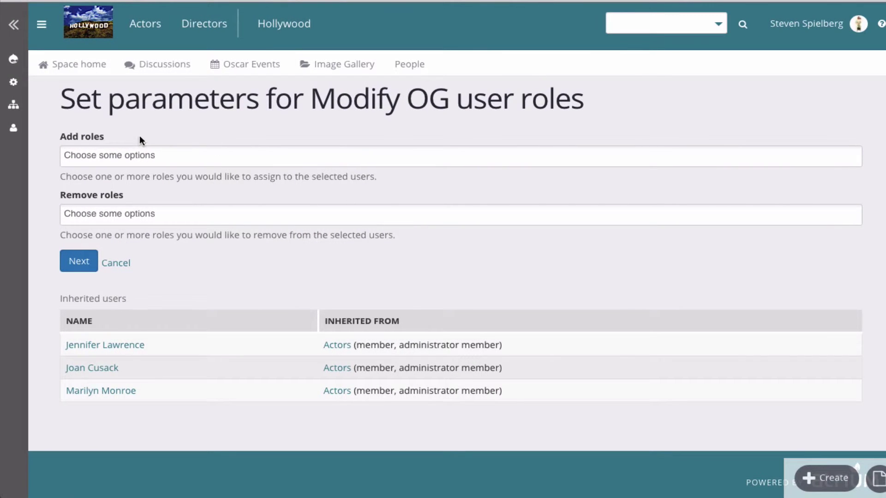
# Step: Choose the administrator member role to add, then cancel at the confirmation page
pyautogui.click(135, 151)
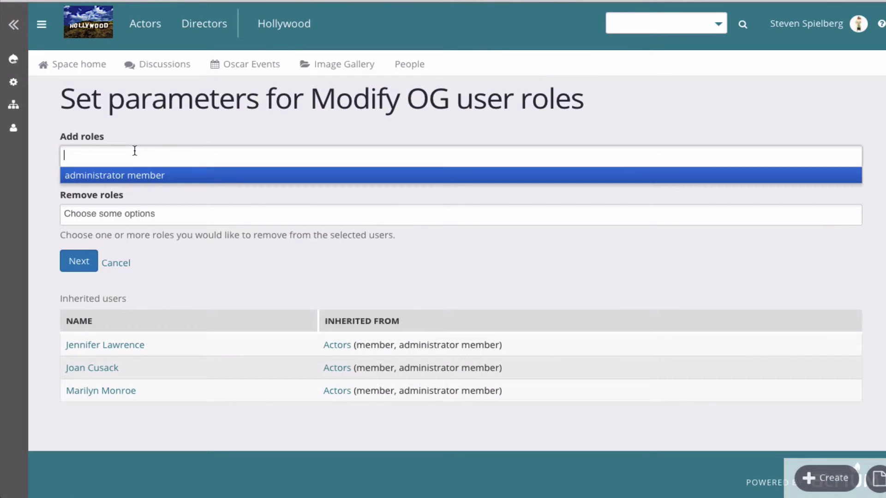
pyautogui.click(144, 174)
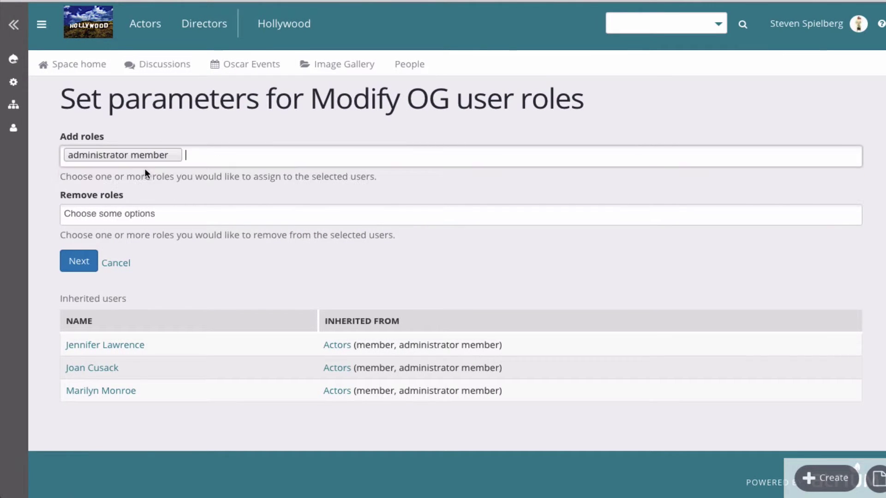
pyautogui.click(79, 259)
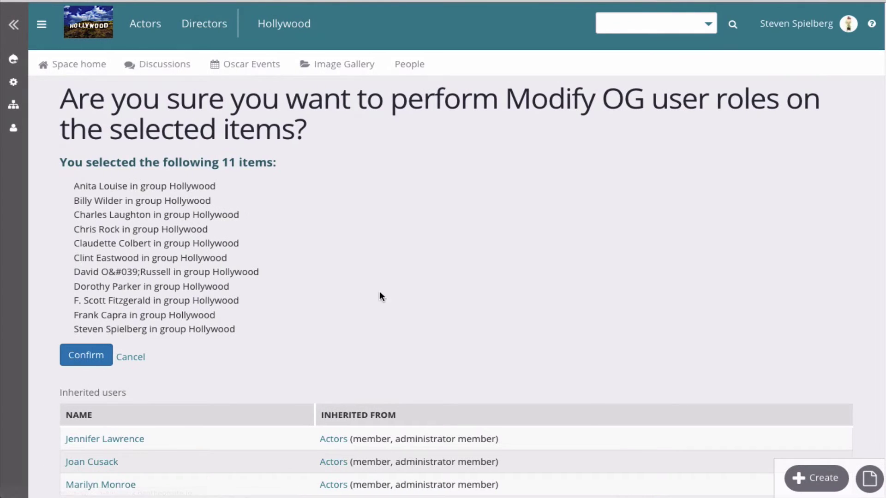
pyautogui.click(133, 362)
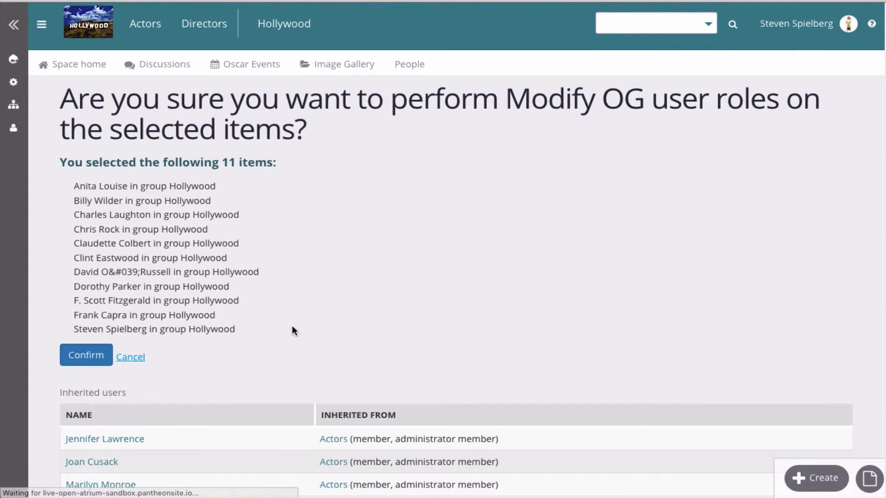
pyautogui.scroll(-7, 397, 281)
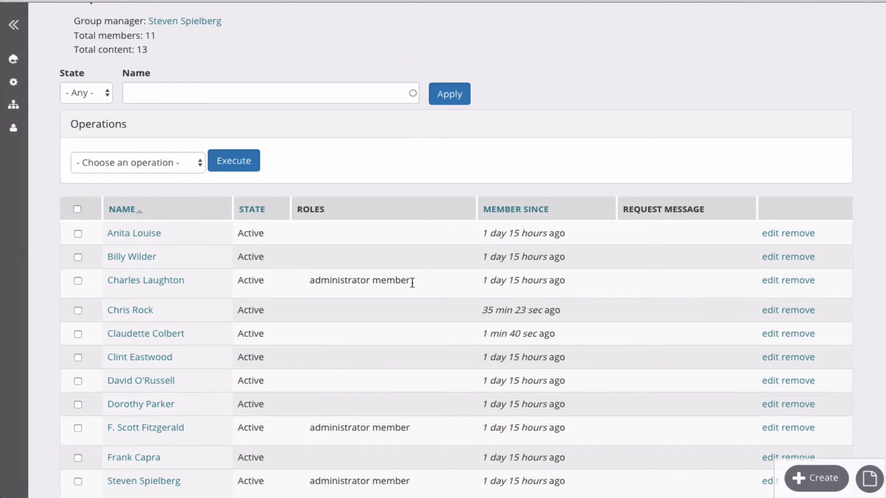
pyautogui.scroll(3, 452, 291)
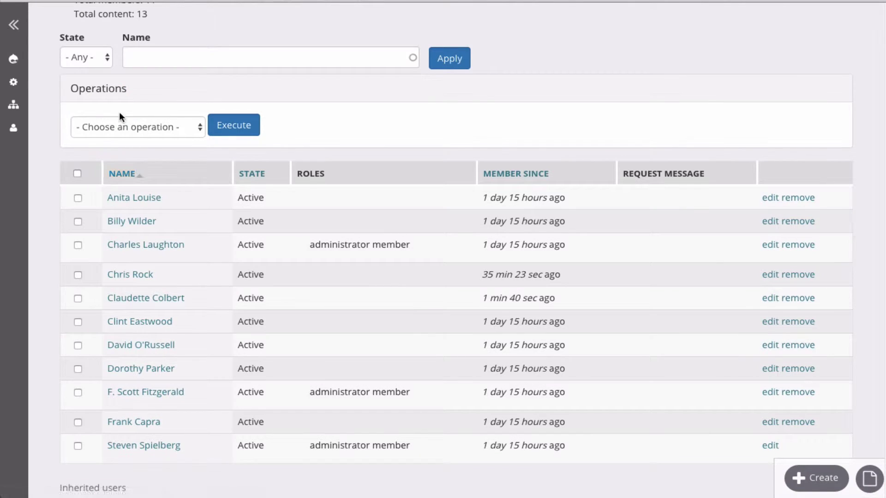
pyautogui.moveTo(18, 130)
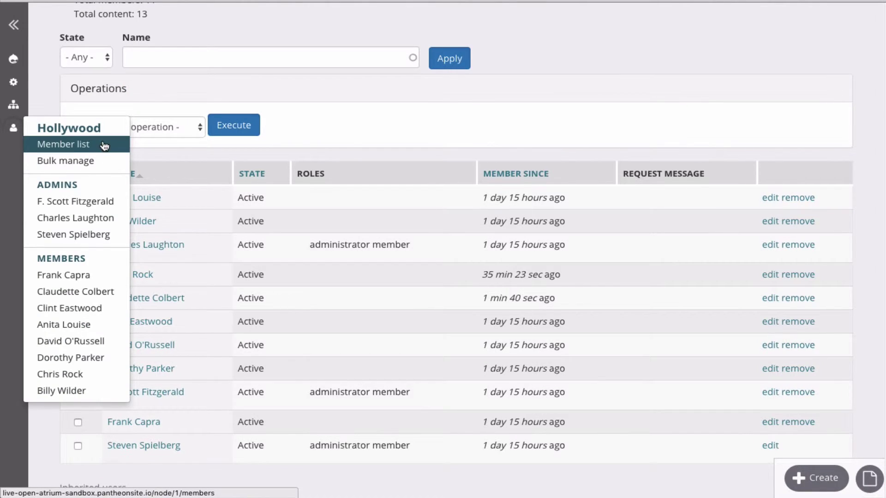
# Step: Go to Hollywood's Space home and open its edit form with the pencil button
pyautogui.scroll(4, 480, 157)
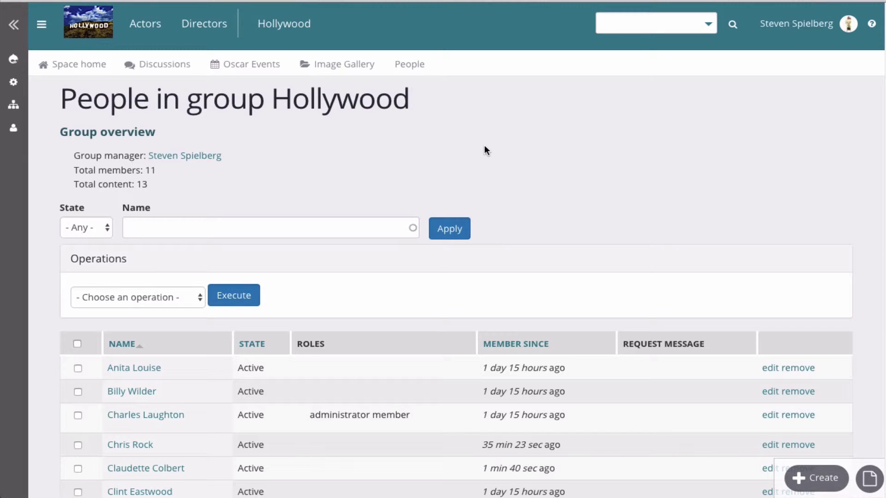
pyautogui.click(76, 65)
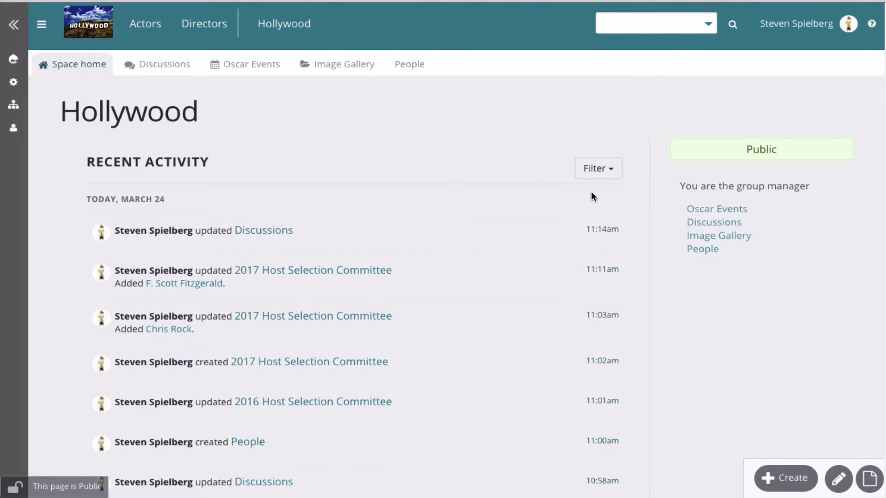
pyautogui.click(838, 479)
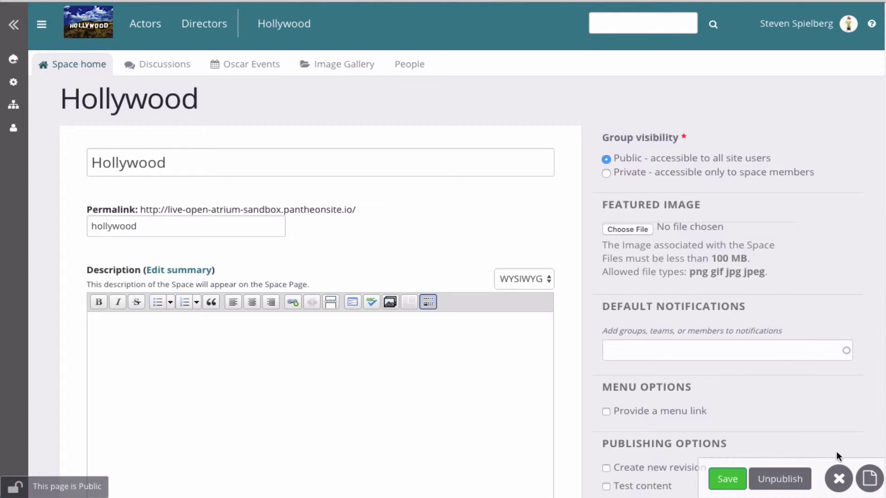
# Step: Close the space edit form without saving and go to the Discussions section
pyautogui.click(839, 479)
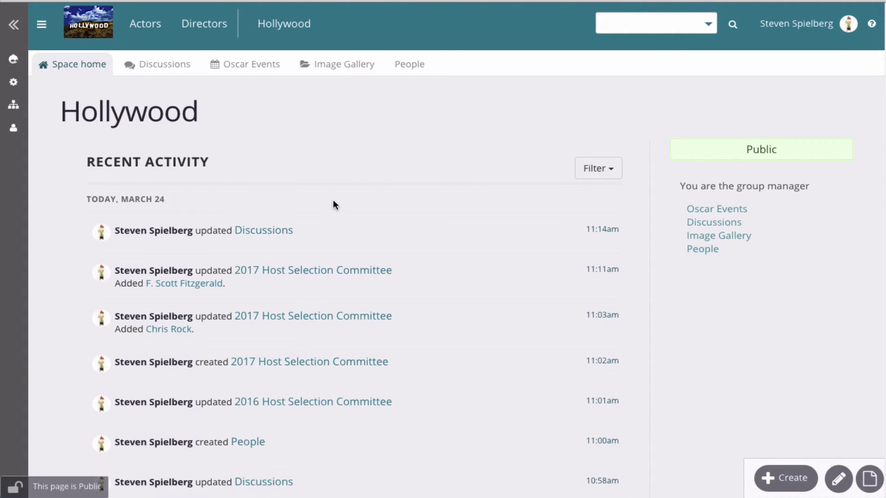
pyautogui.click(172, 64)
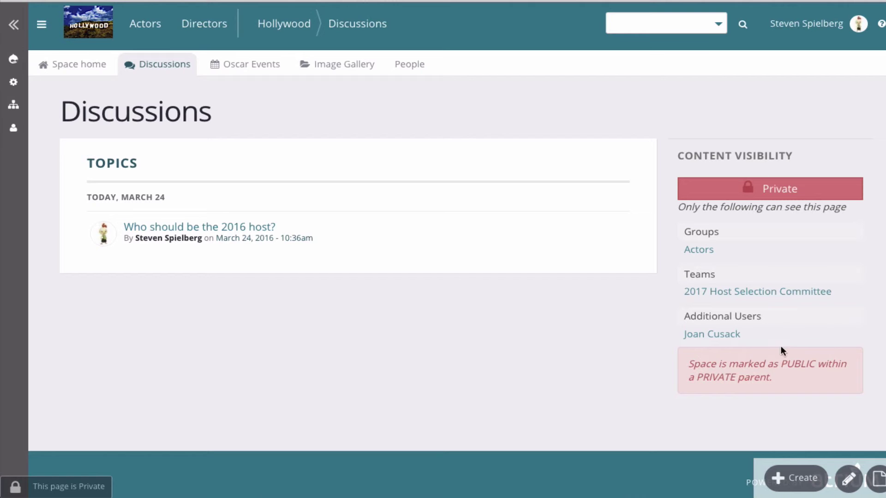
# Step: Add the Directors group to the Discussions section visibility groups and save
pyautogui.click(848, 479)
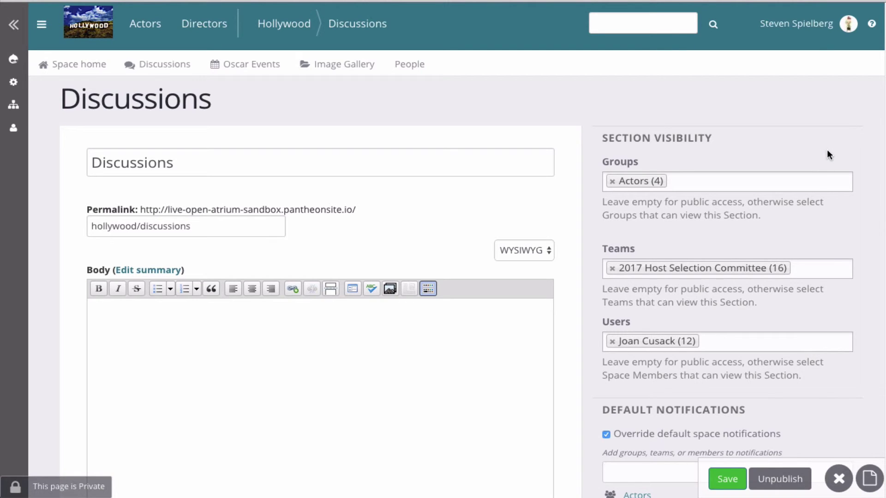
pyautogui.click(709, 181)
pyautogui.write('di')
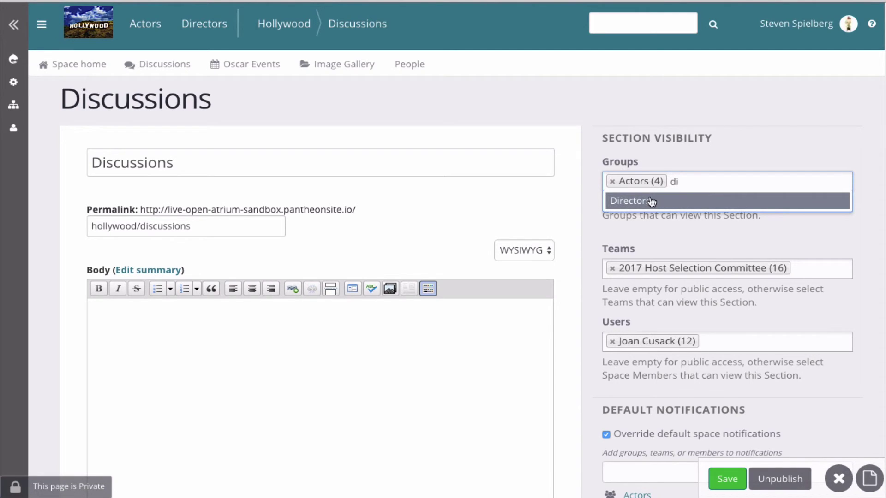
pyautogui.click(629, 200)
pyautogui.click(728, 478)
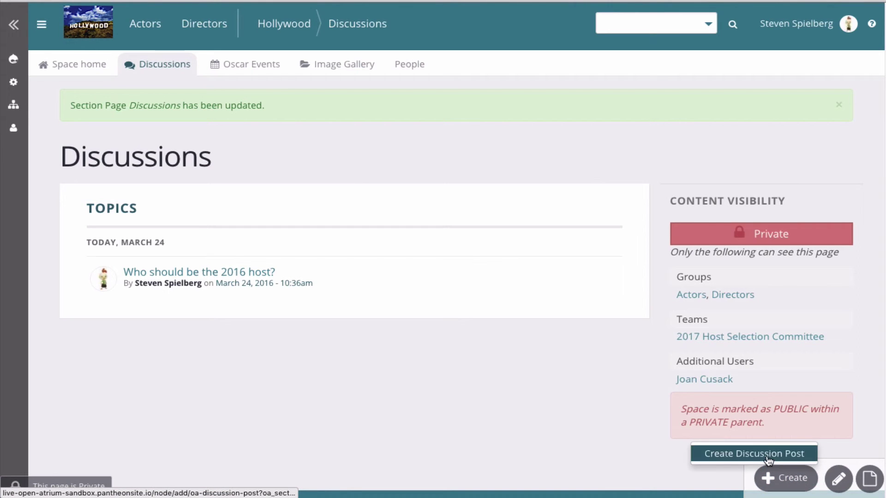
# Step: Start a discussion post notifying the 2016 Host Selection Committee, then leave it unsaved for the Oscar Events calendar
pyautogui.click(755, 452)
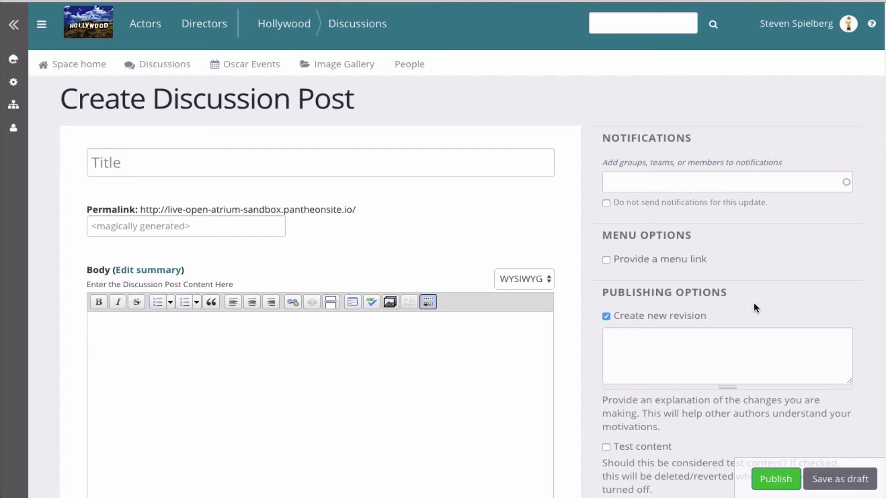
pyautogui.click(673, 184)
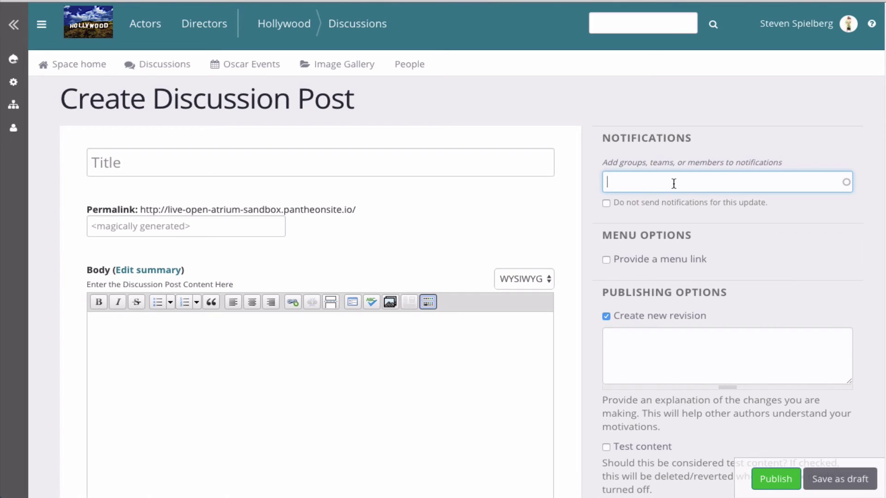
pyautogui.write('2016')
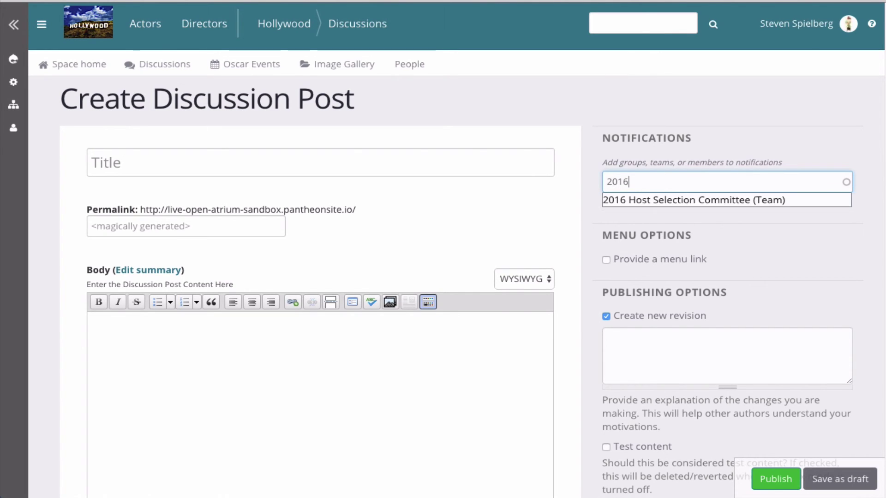
pyautogui.click(715, 199)
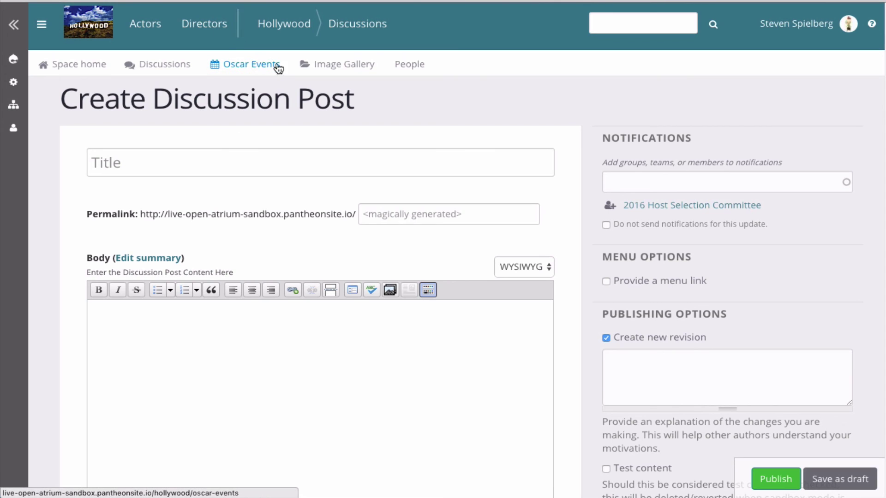
pyautogui.click(251, 64)
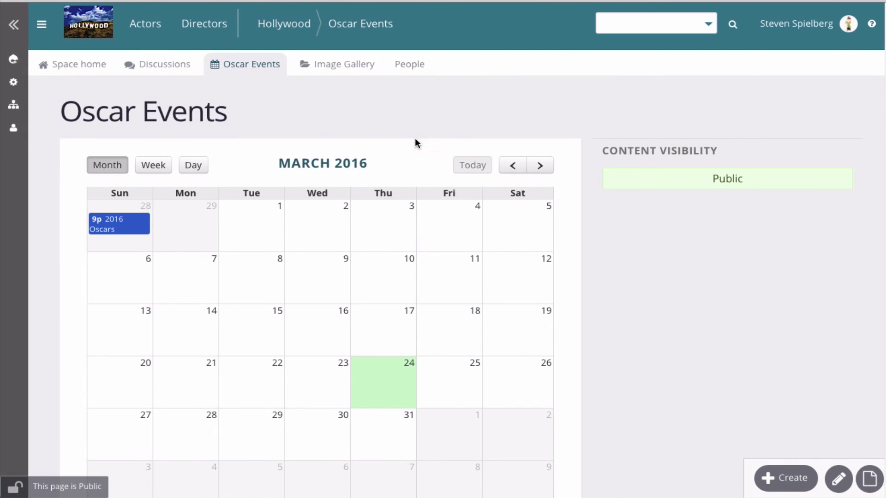